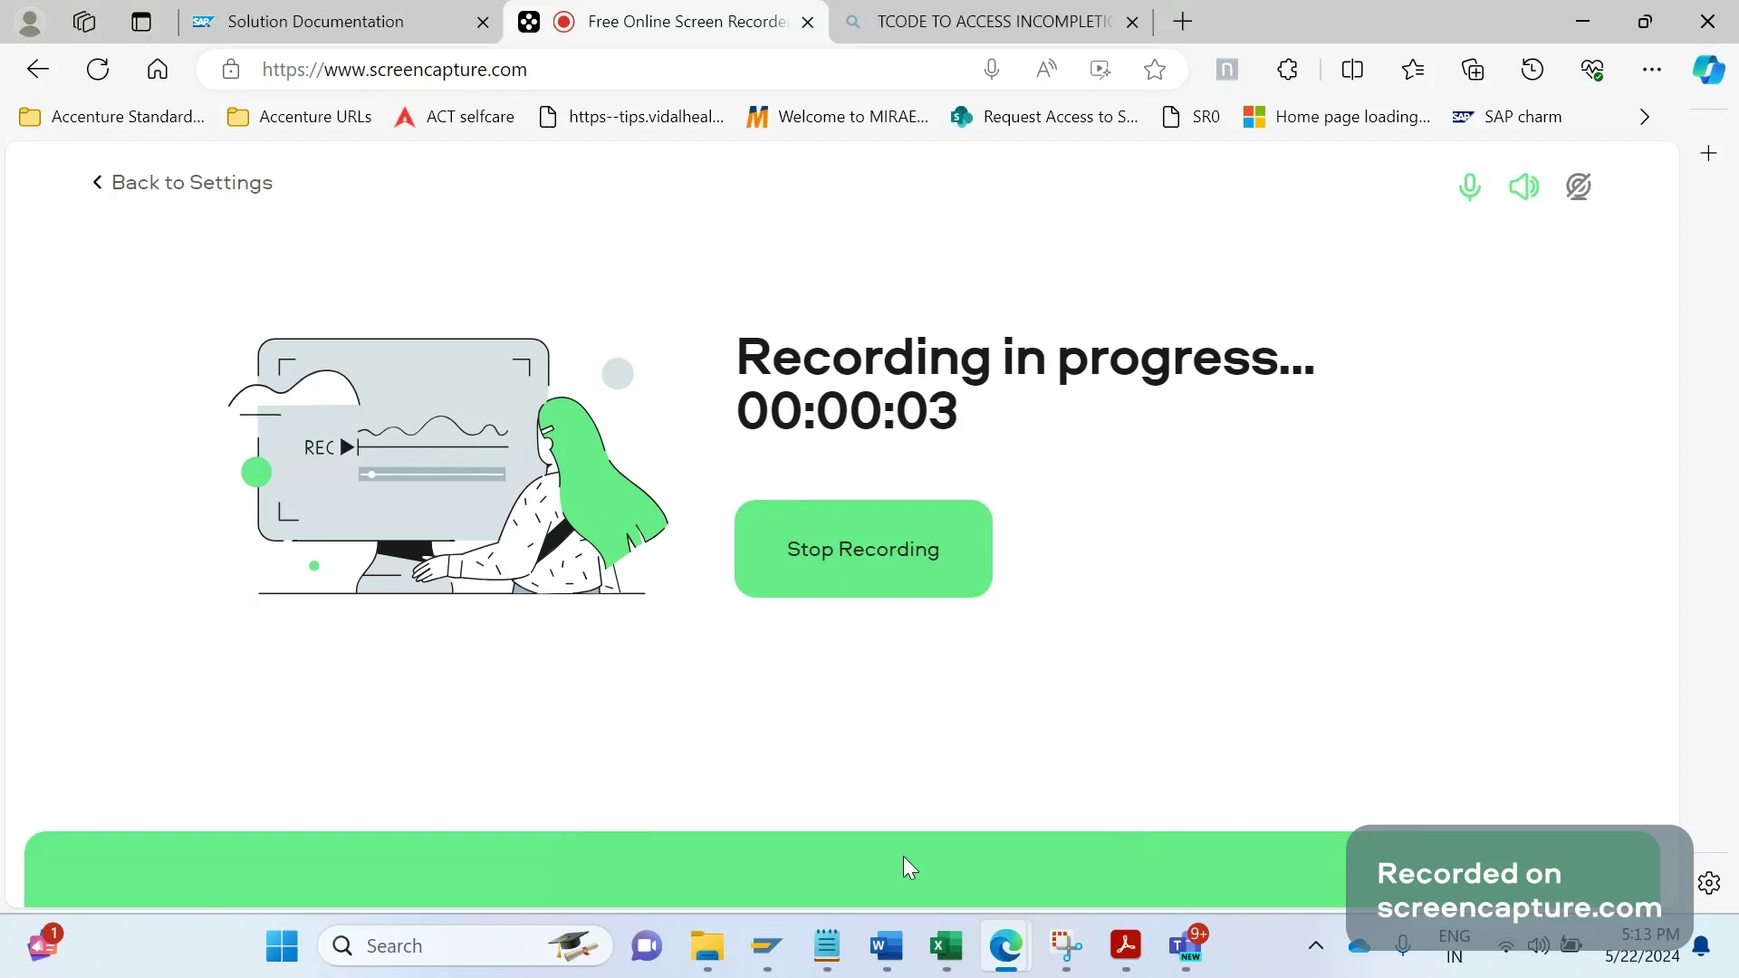
Step: Hide the screencapture.com screen-sharing notification bar
{"action": "mouse_move", "coordinate": [777, 946]}
{"action": "left_click", "coordinate": [826, 838]}
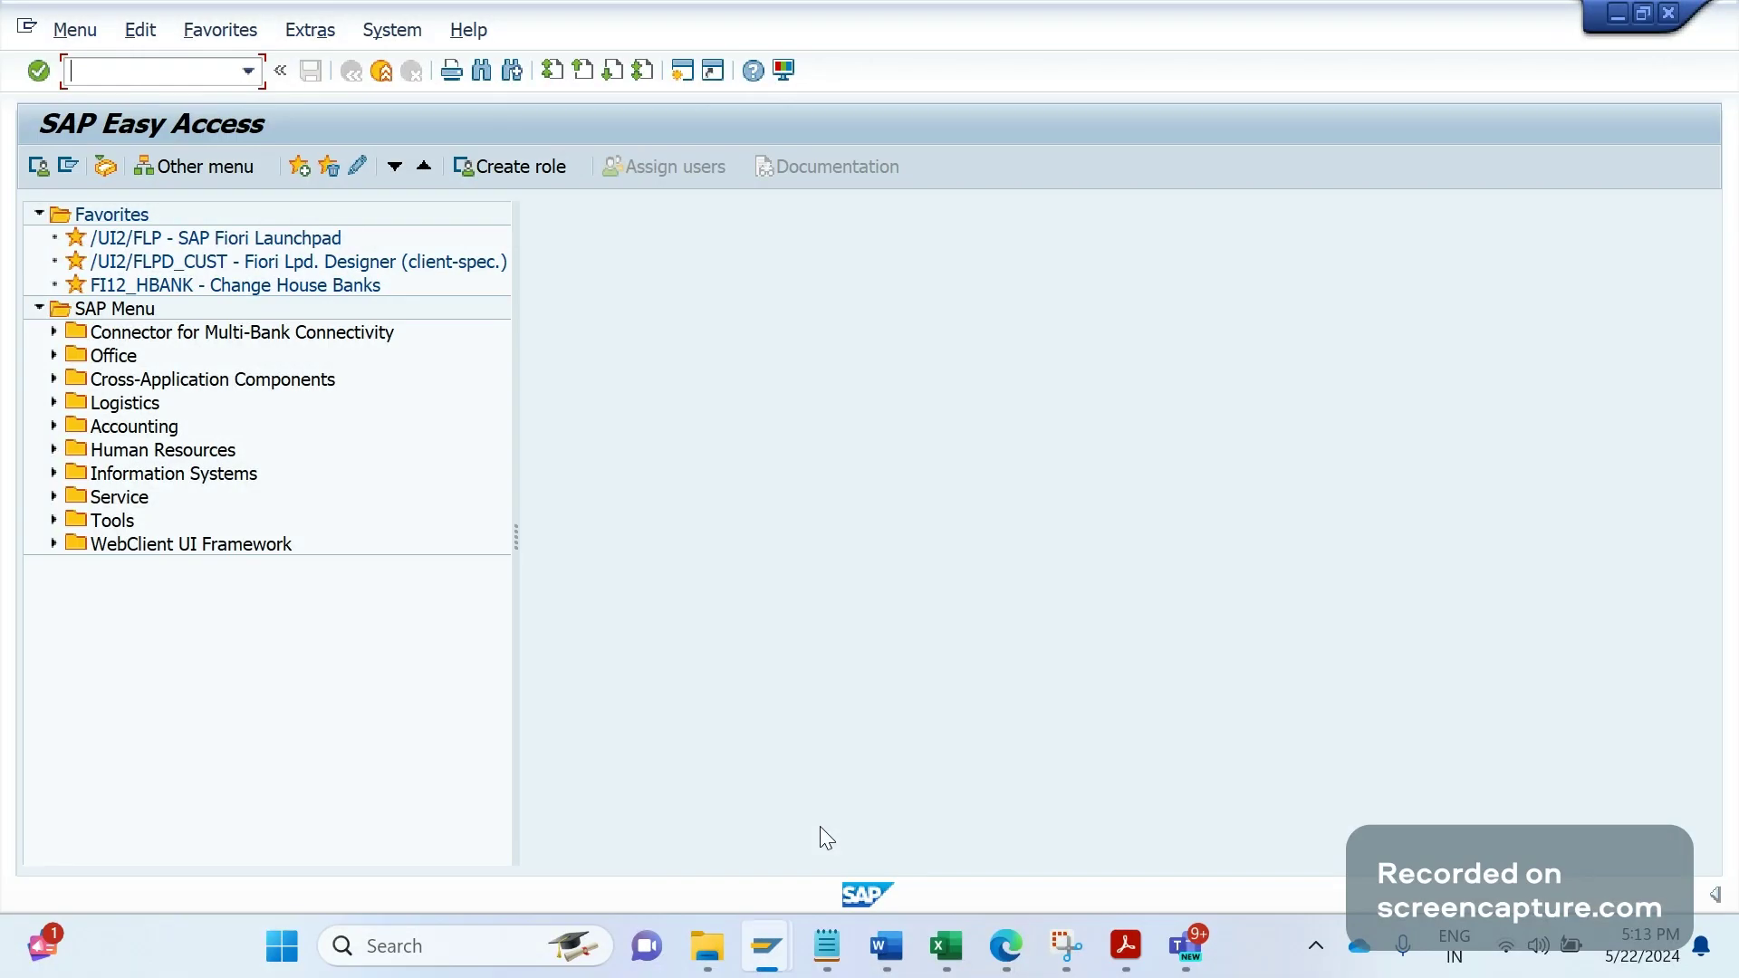
Step: Open the List of Sales Orders report with /nva05, then reload a fresh one
{"action": "type", "text": "/nva05"}
{"action": "key", "text": "Return"}
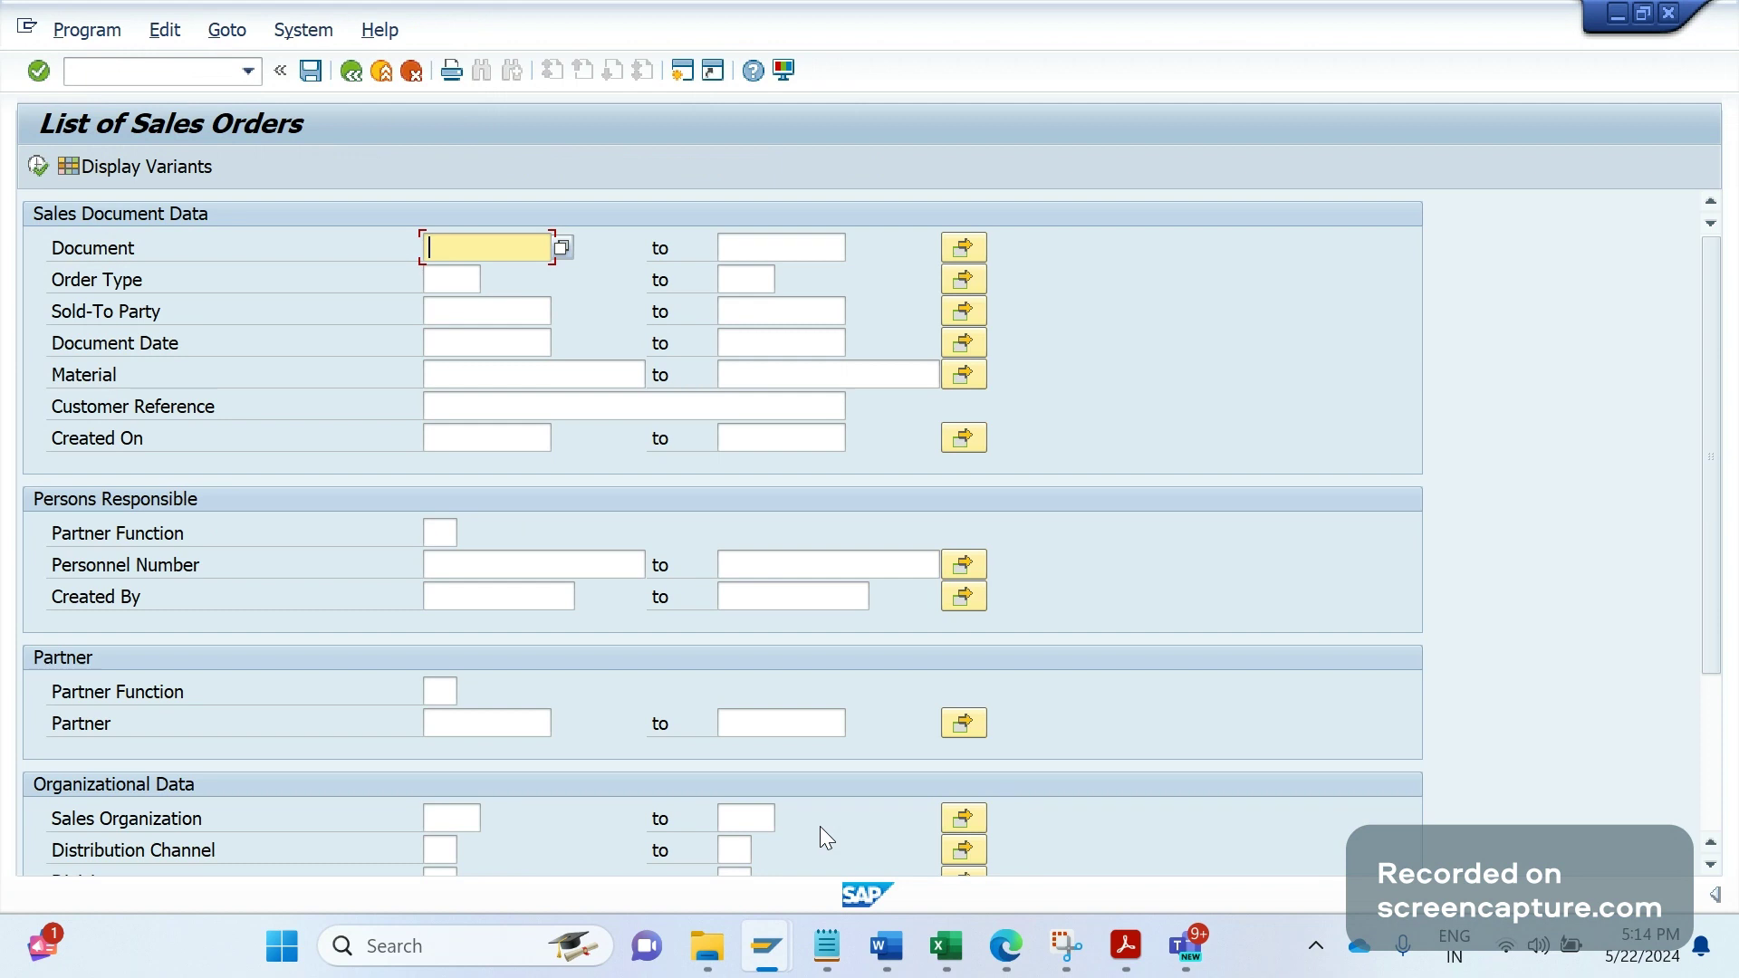
{"action": "left_click", "coordinate": [162, 80]}
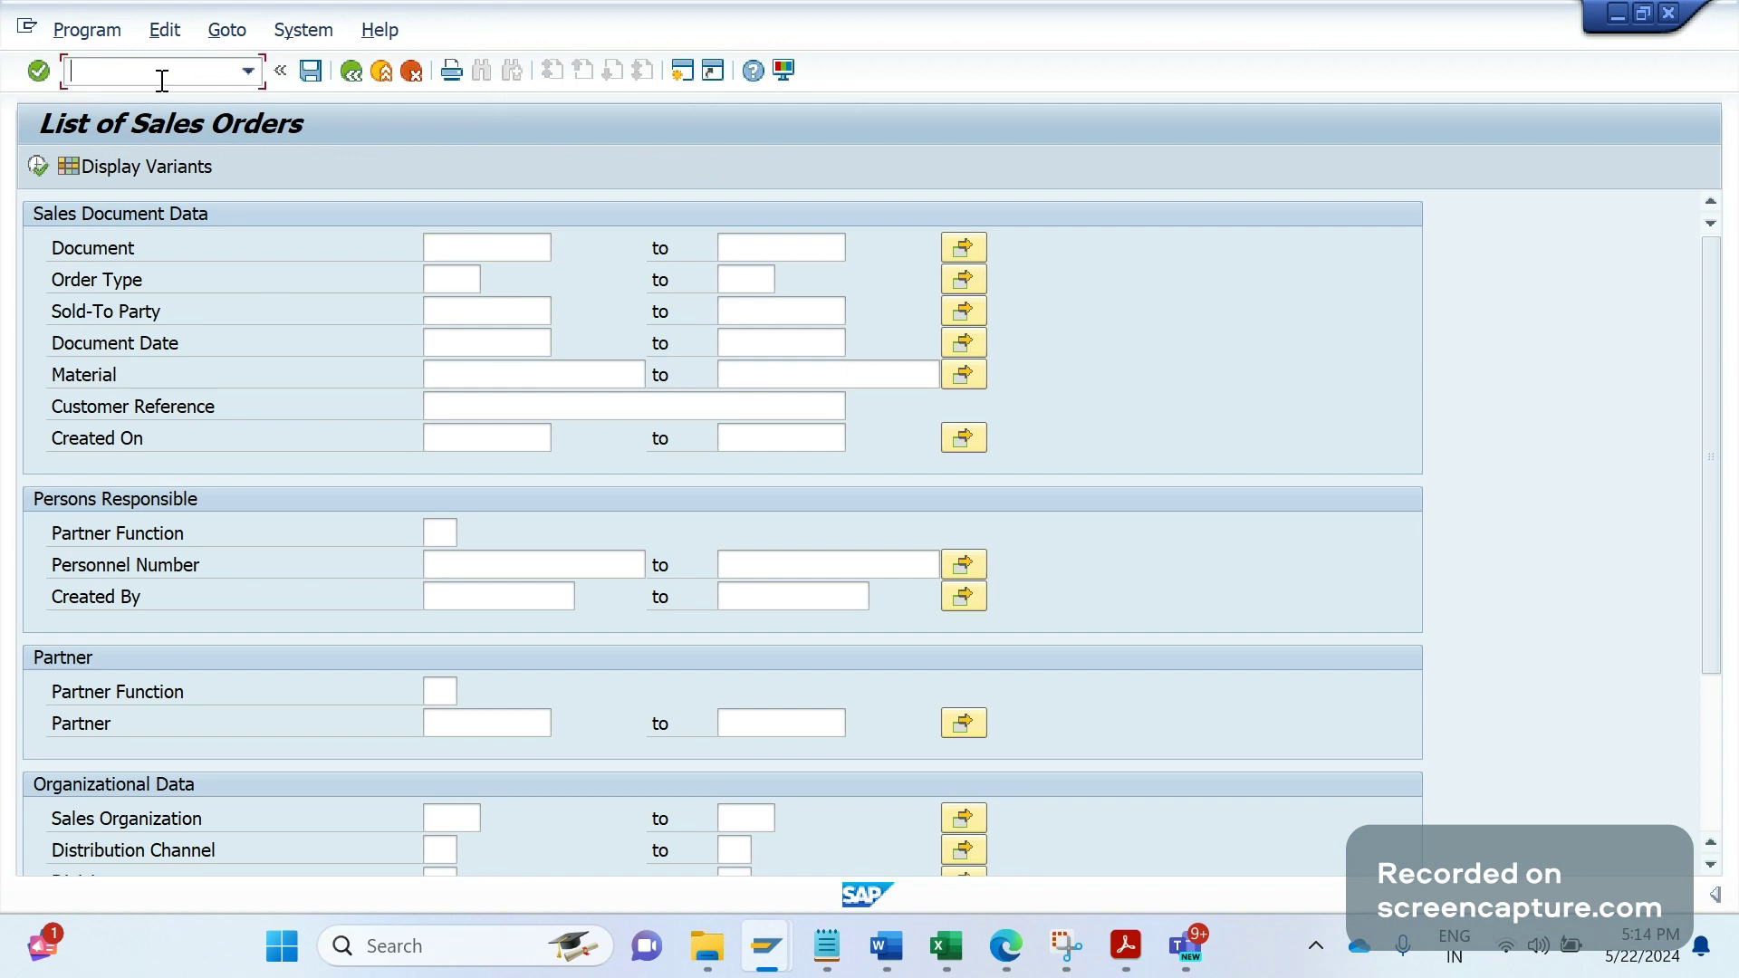
{"action": "type", "text": "/nva05"}
{"action": "key", "text": "Return"}
Step: Open the Incomplete SD Documents report with transaction /nv.02
{"action": "left_click", "coordinate": [162, 80]}
{"action": "type", "text": "/nva"}
{"action": "key", "text": "BackSpace"}
{"action": "type", "text": ".02"}
{"action": "key", "text": "Return"}
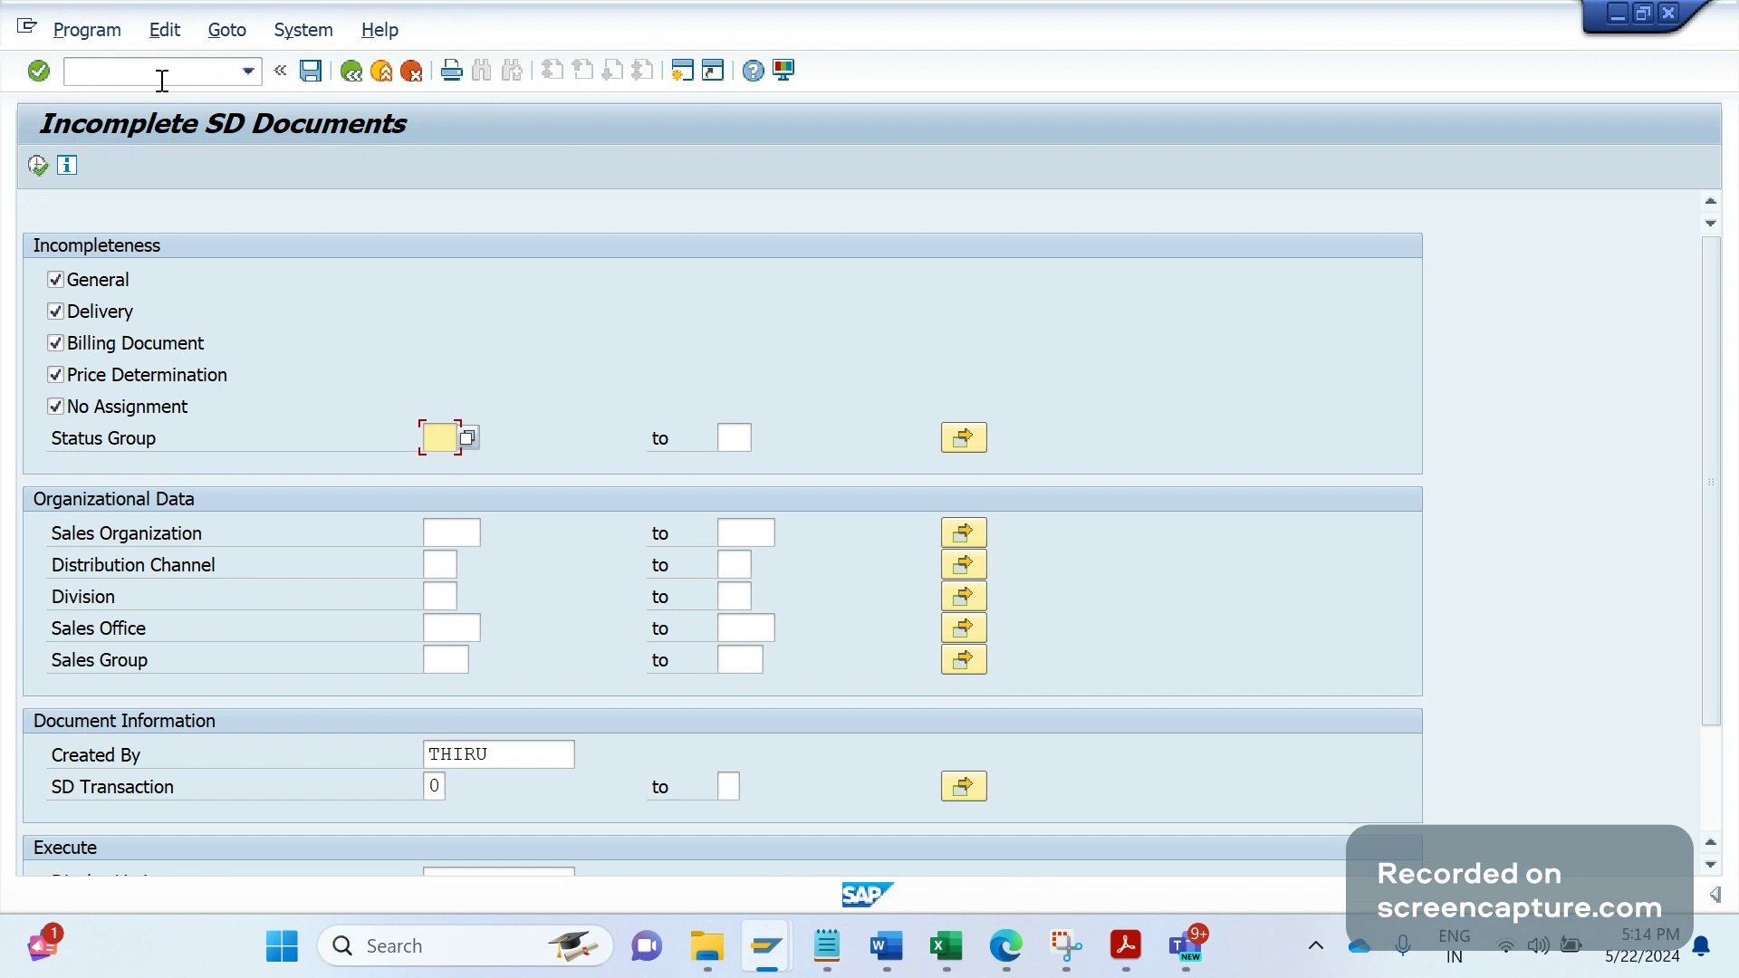
Step: Reload Incomplete SD Documents for further document types via /nv. and /nv.04
{"action": "left_click", "coordinate": [161, 80]}
{"action": "type", "text": "/nv."}
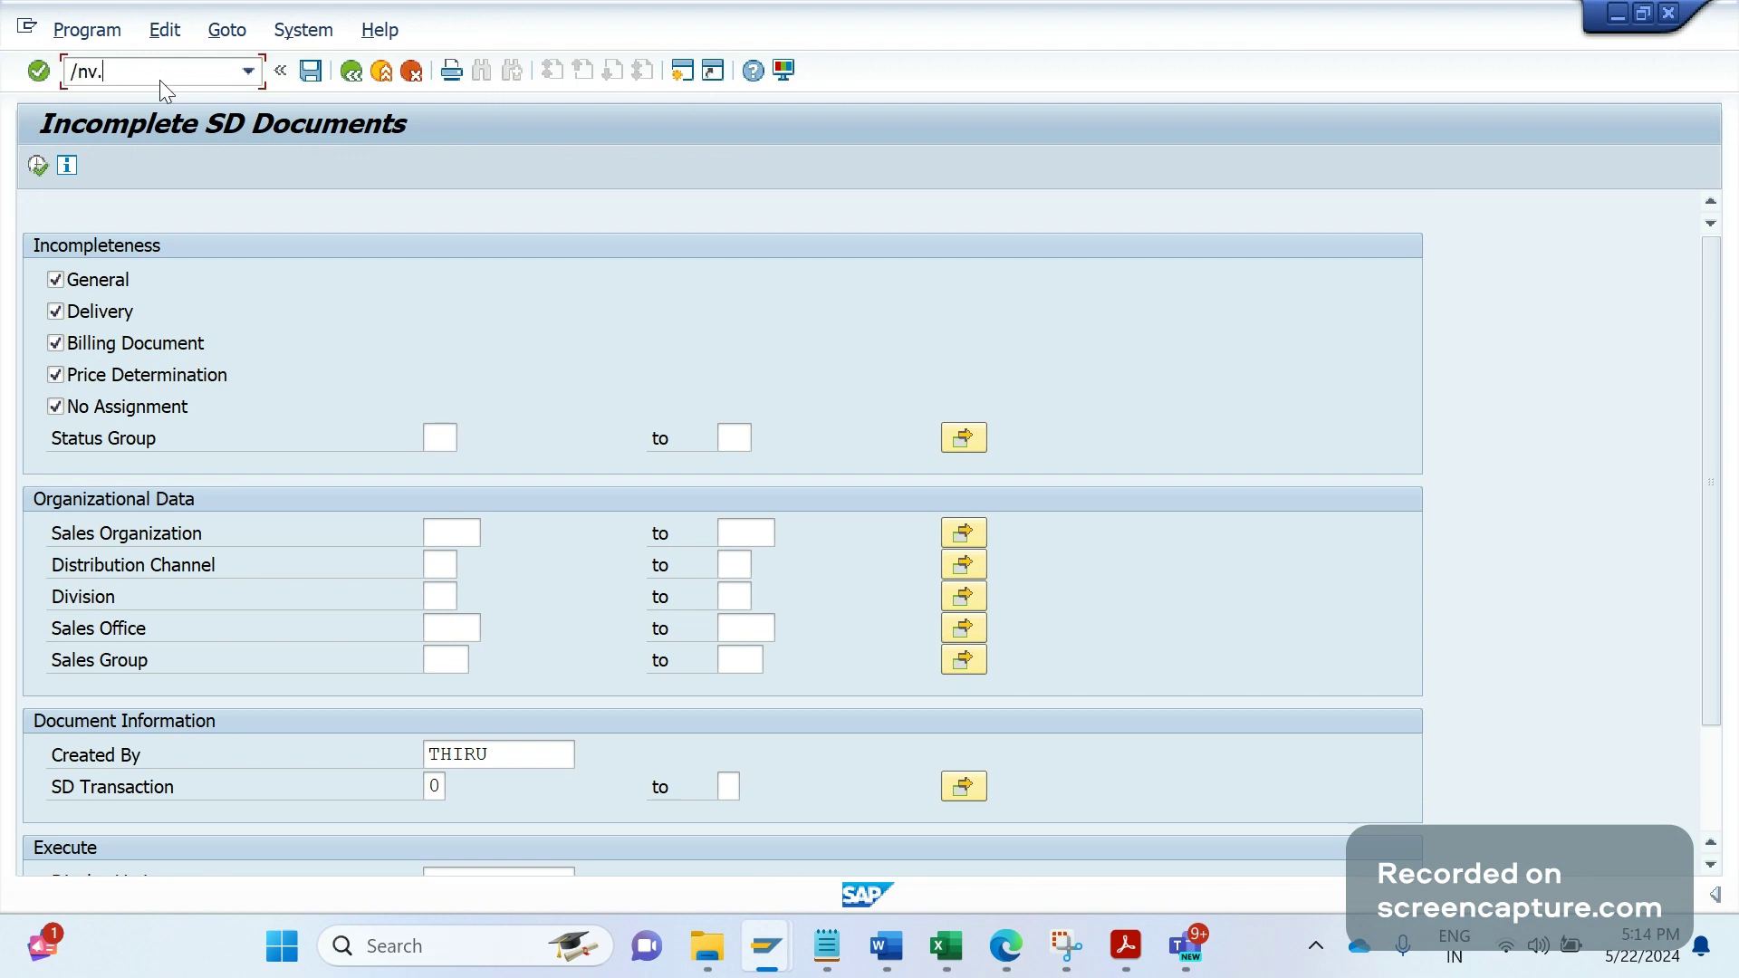
{"action": "key", "text": "Return"}
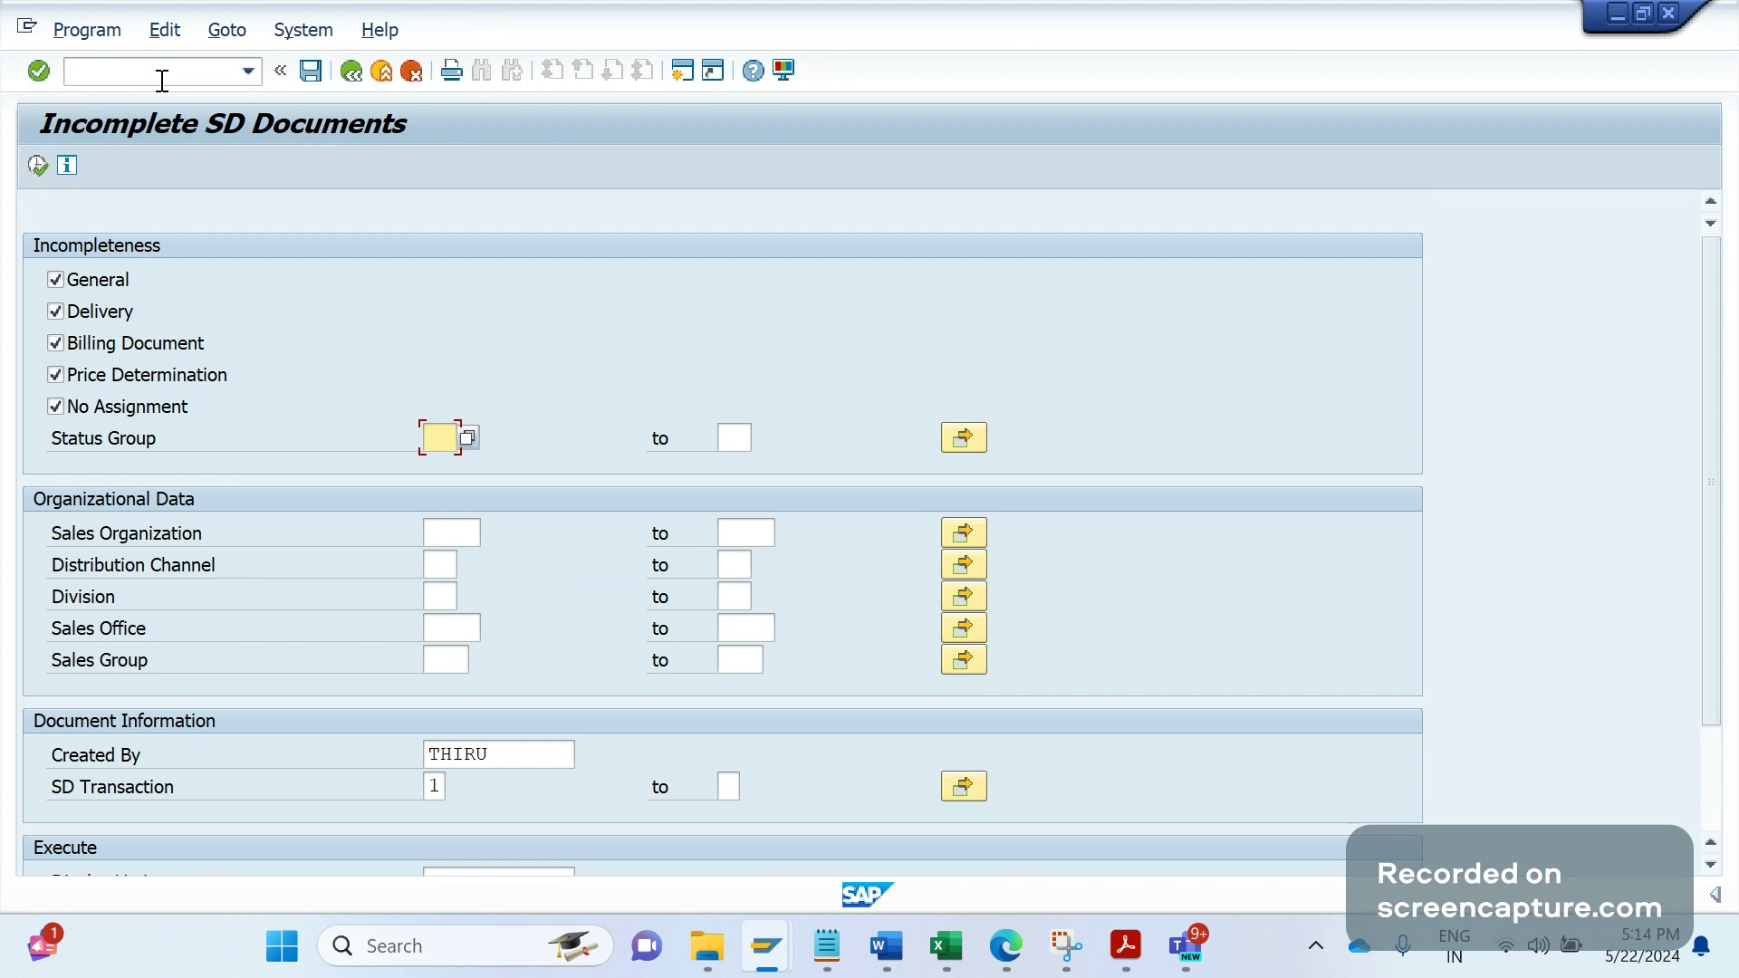
{"action": "left_click", "coordinate": [162, 81]}
{"action": "type", "text": "/nv.04"}
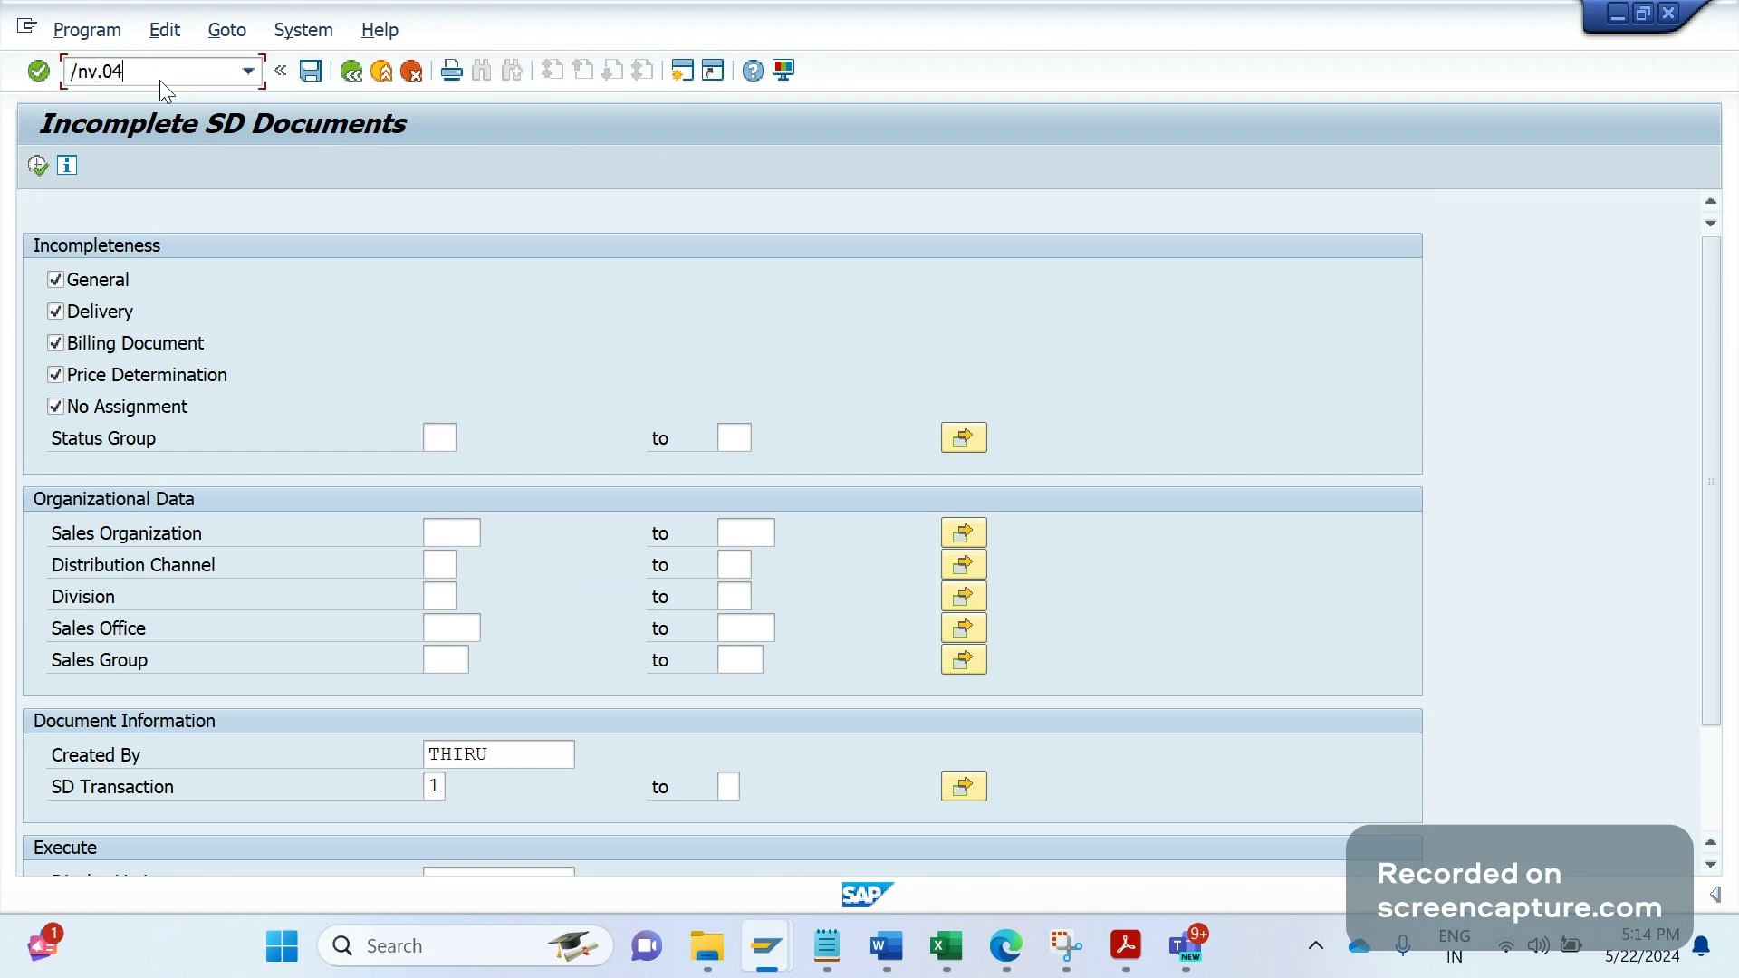
{"action": "key", "text": "Return"}
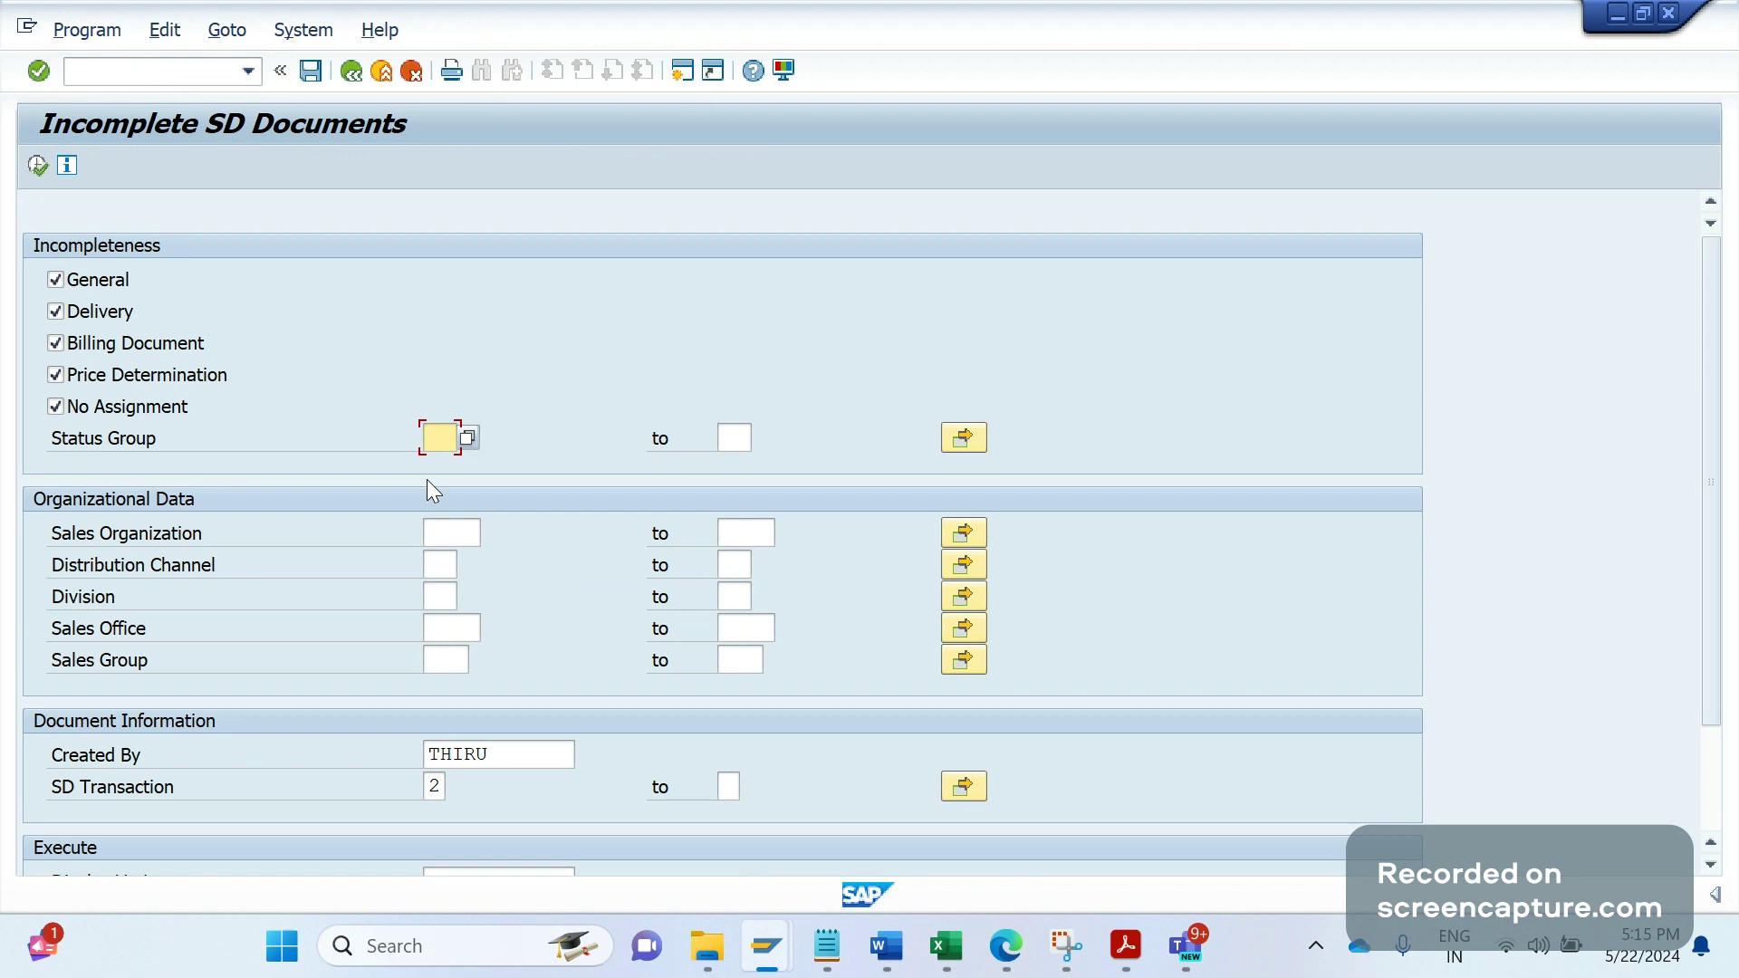
Step: Launch the Documents: Customer-Expected Price report with /nv.25
{"action": "left_click", "coordinate": [130, 75]}
{"action": "type", "text": "/"}
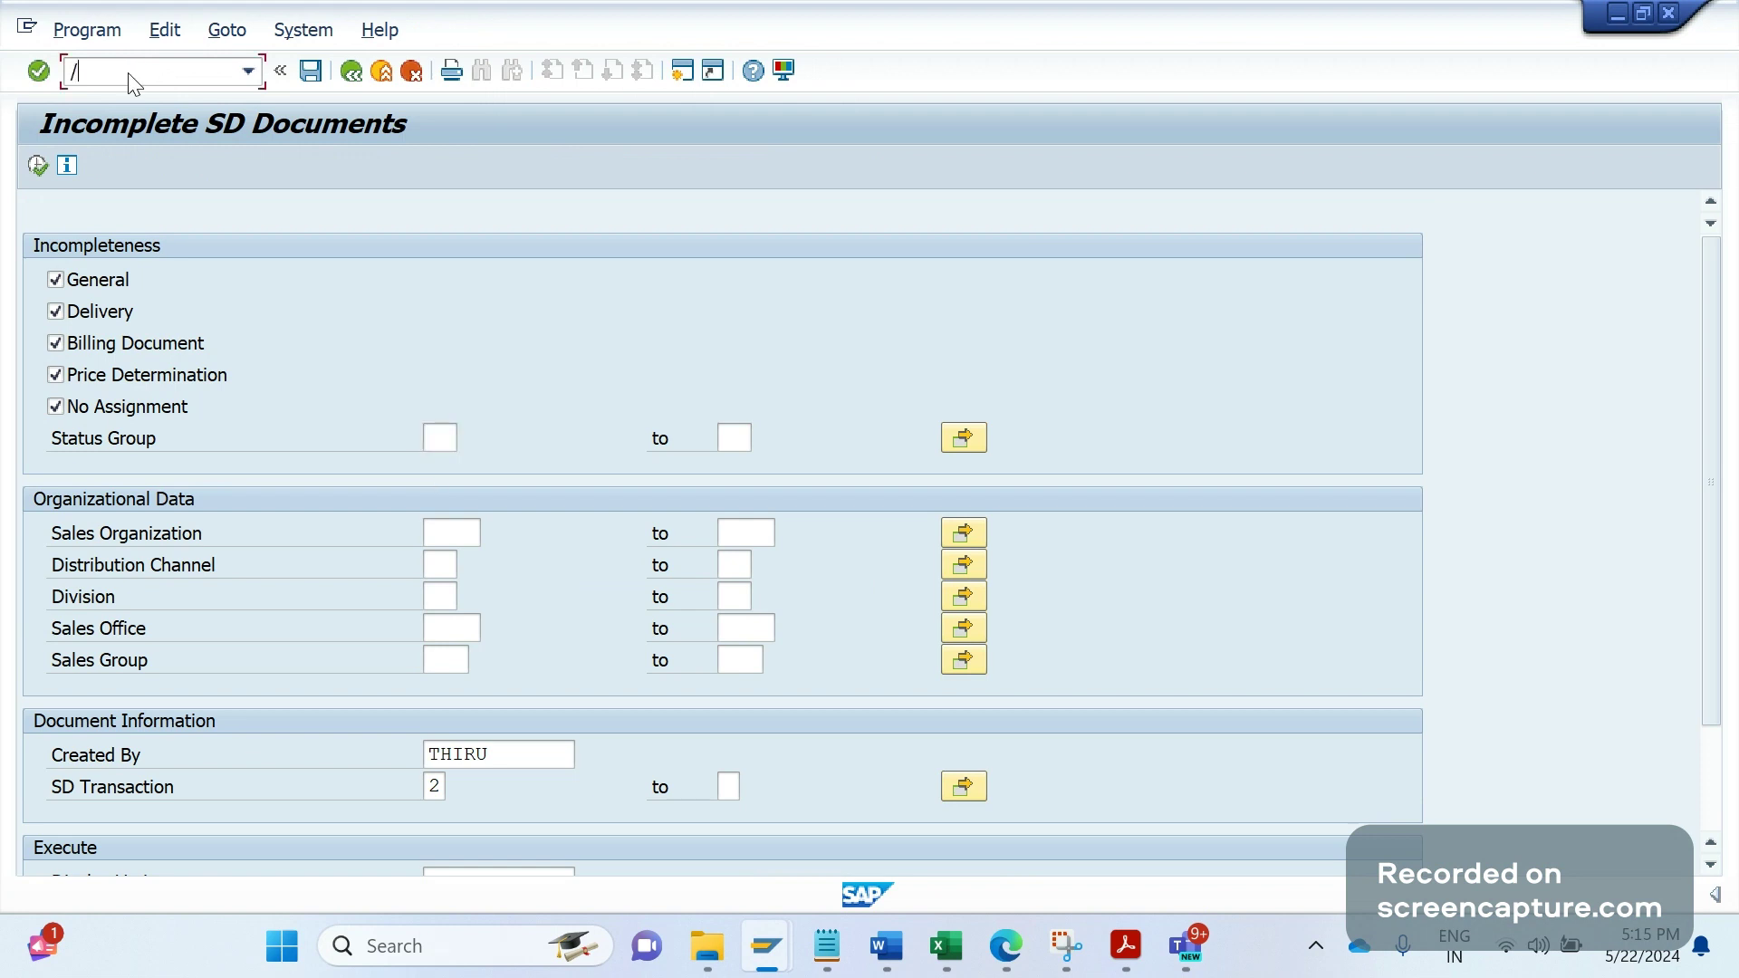
{"action": "type", "text": "nv.25"}
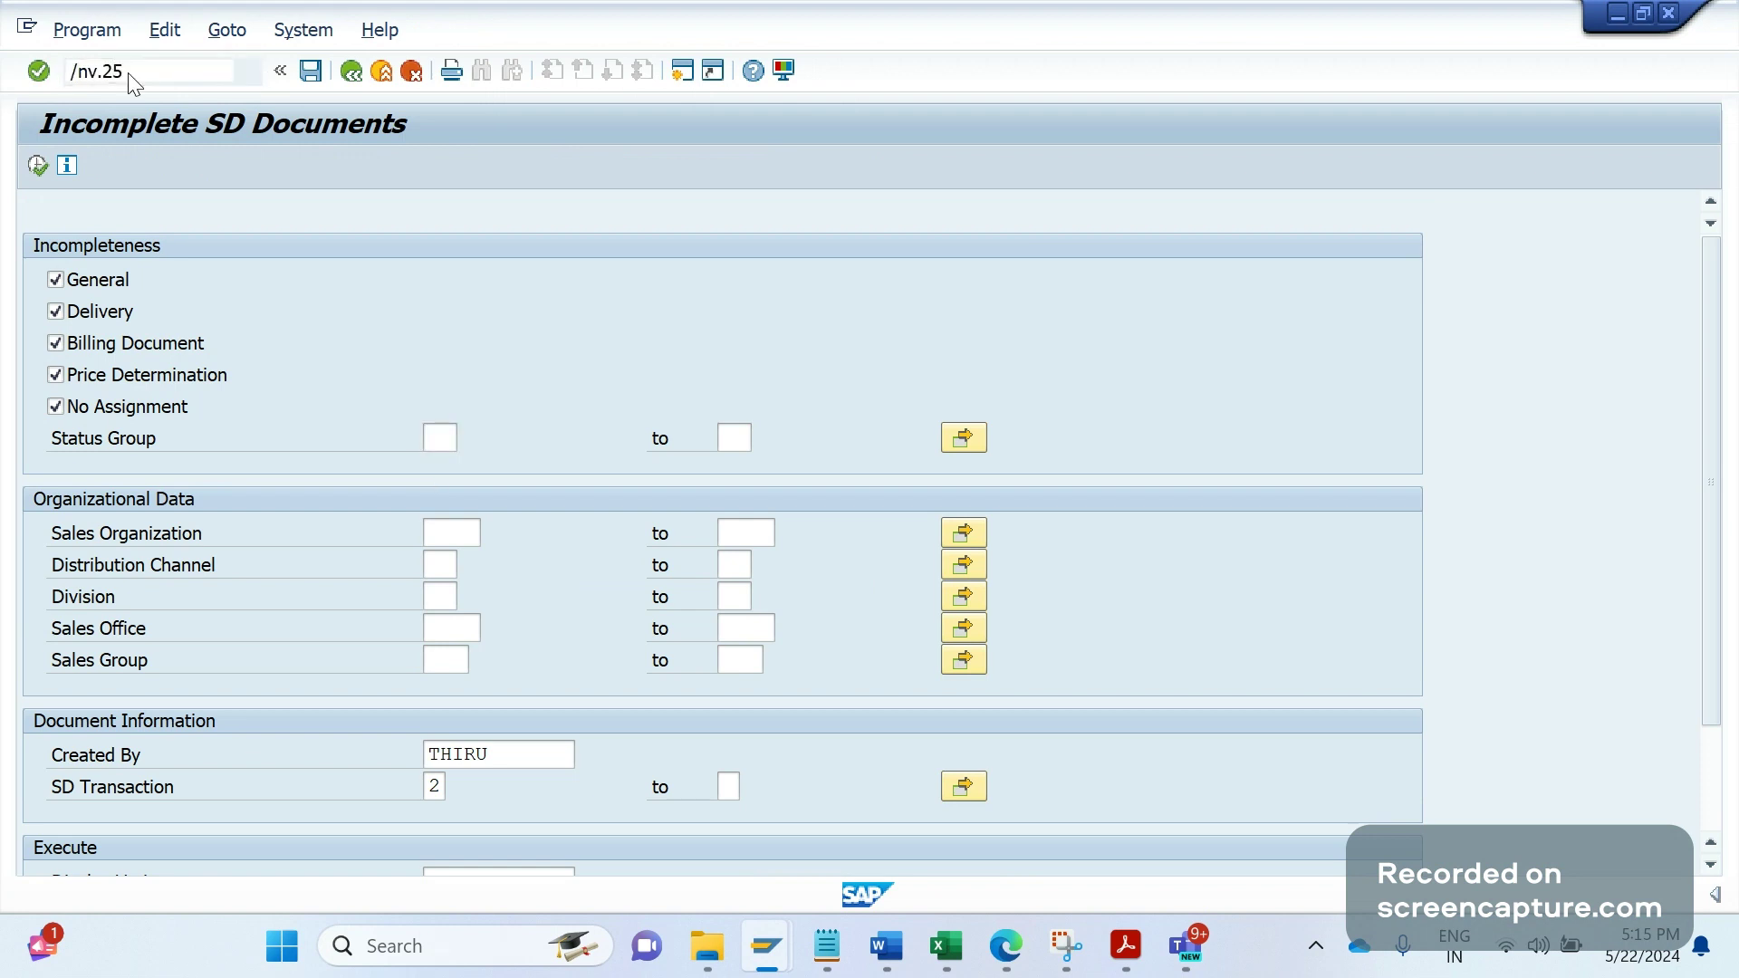
{"action": "key", "text": "Return"}
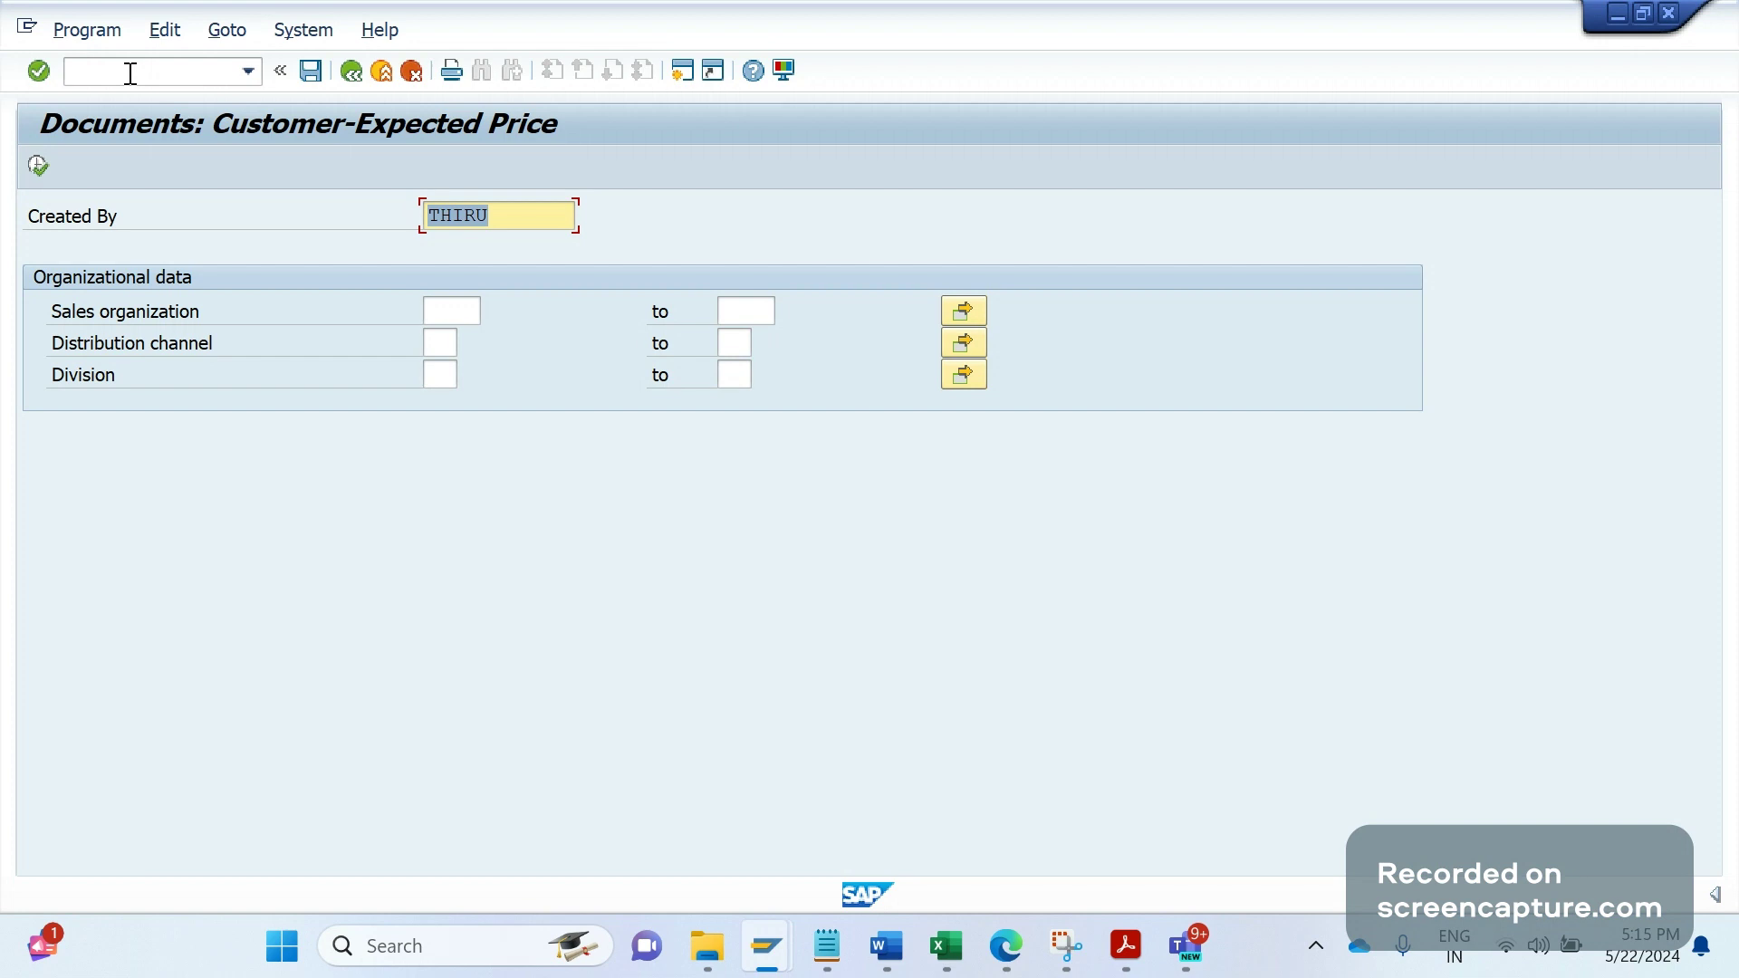
Step: Put the cursor in the command field of the V.25 screen for the next transaction
{"action": "left_click", "coordinate": [130, 74]}
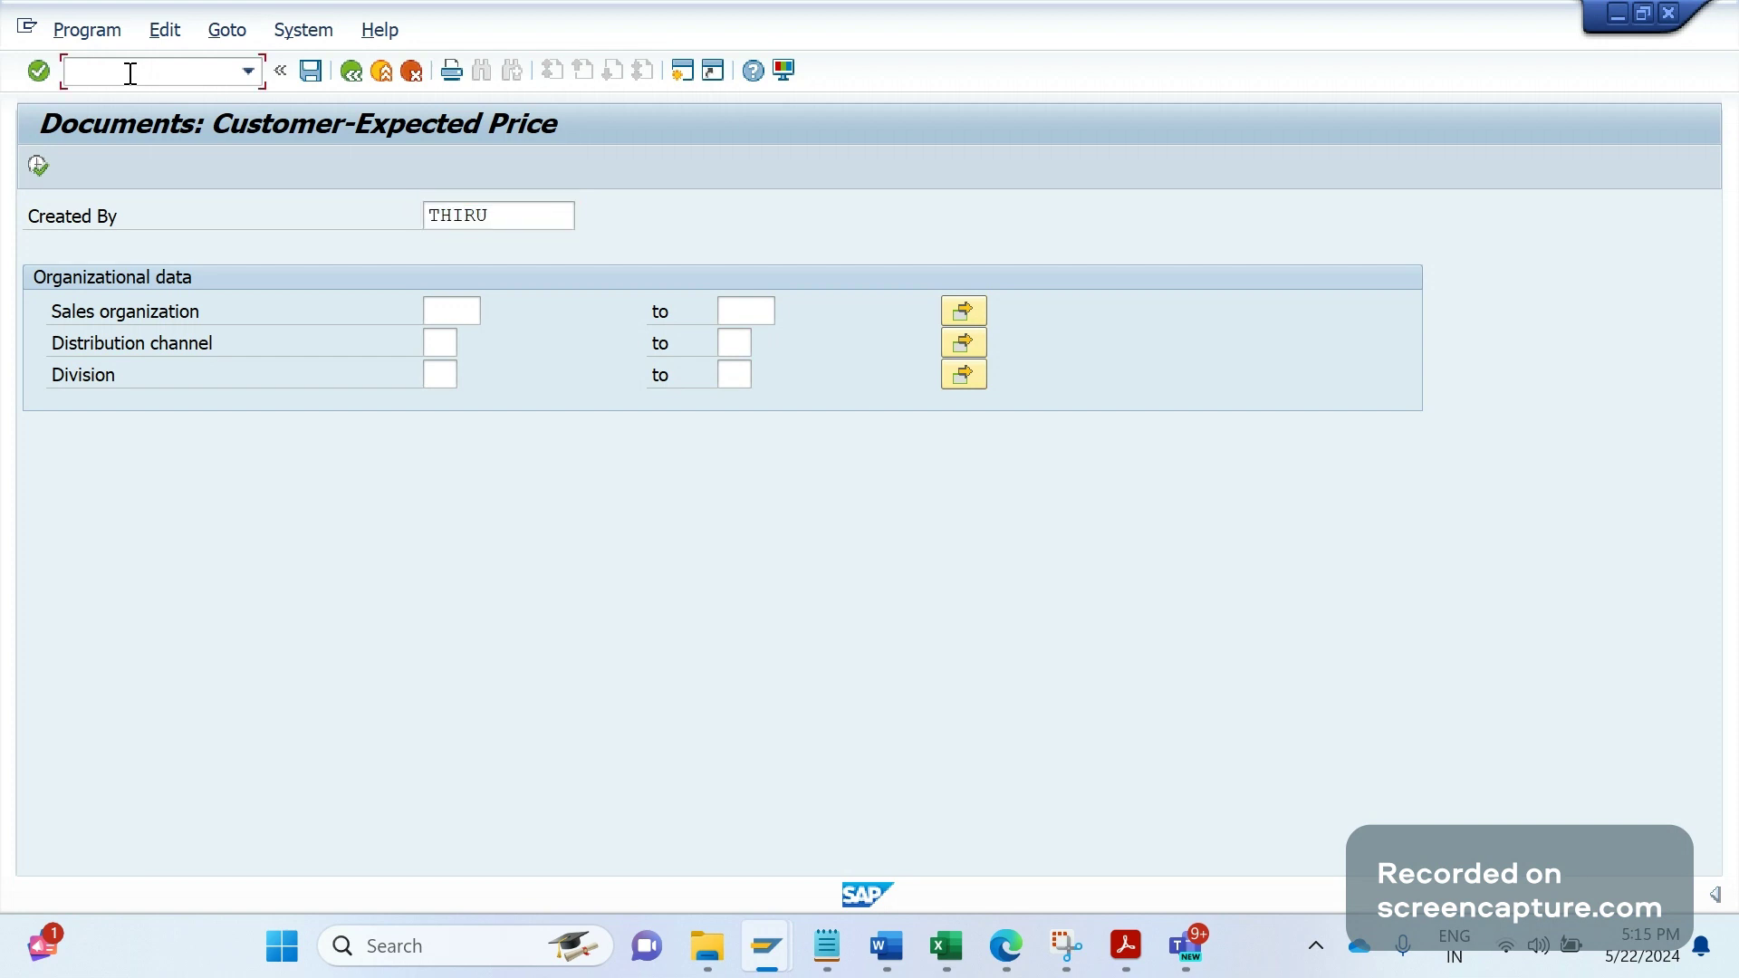
Step: Open Release Sales Orders for Billing (/nv.23), then Orders Blocked for Delivery (/nv.14)
{"action": "type", "text": "/nv.23"}
{"action": "key", "text": "Return"}
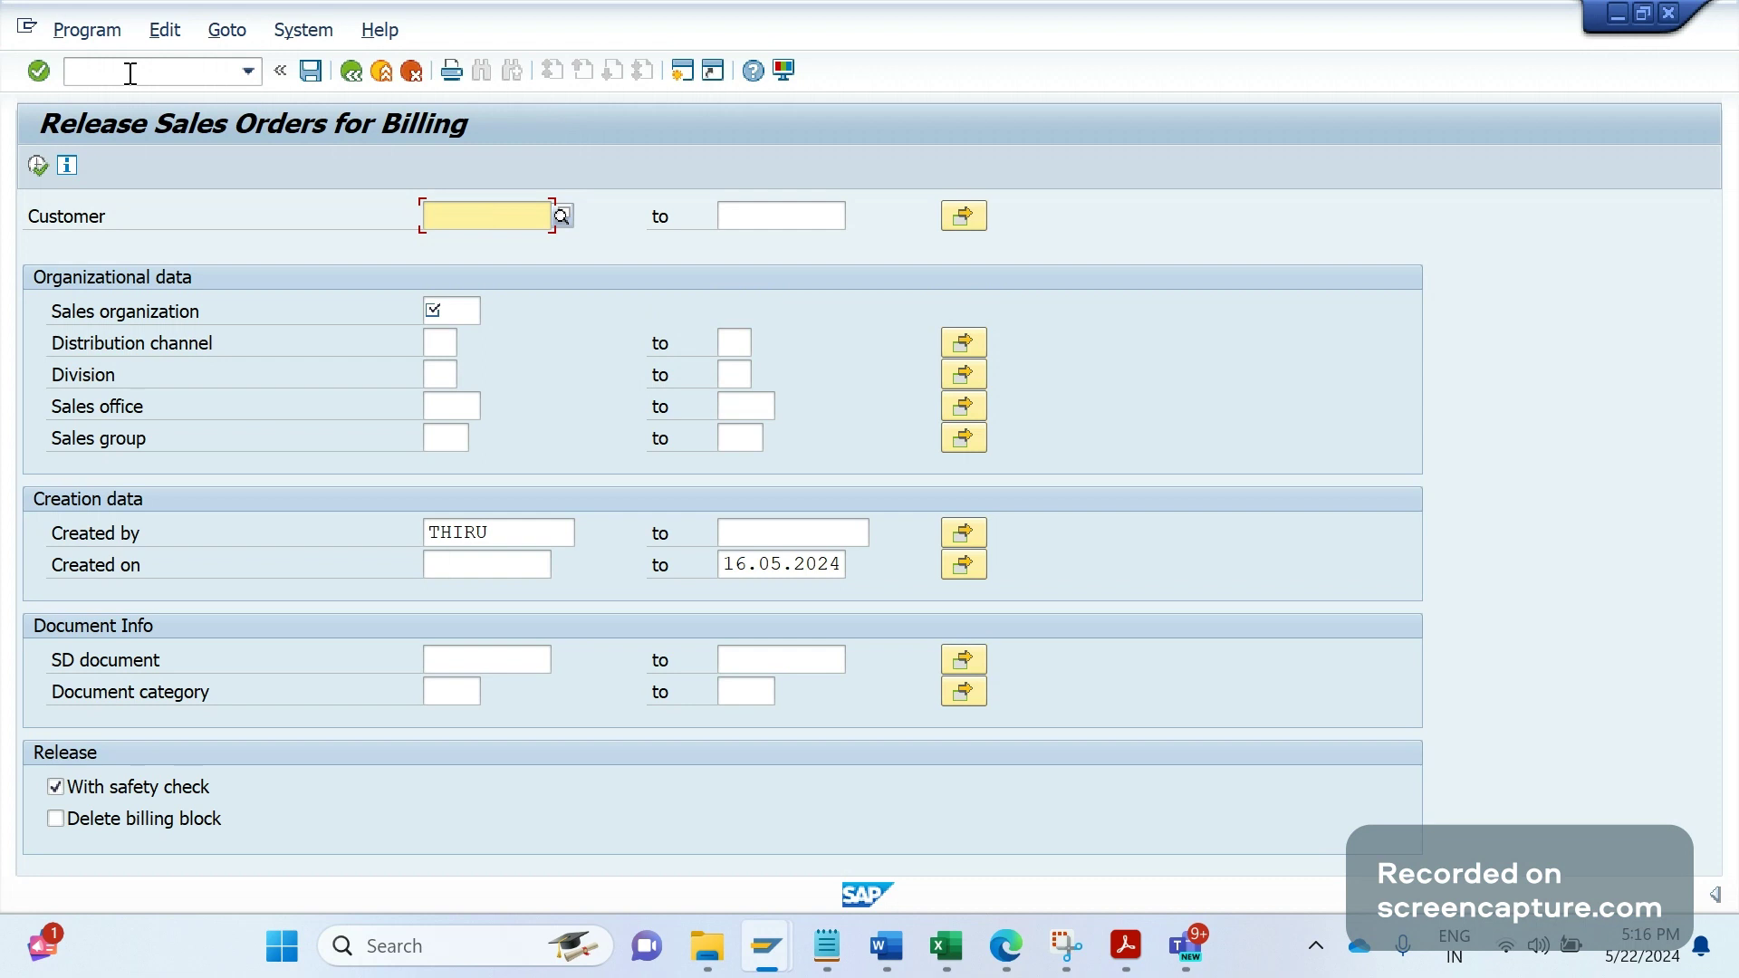
{"action": "left_click", "coordinate": [131, 72]}
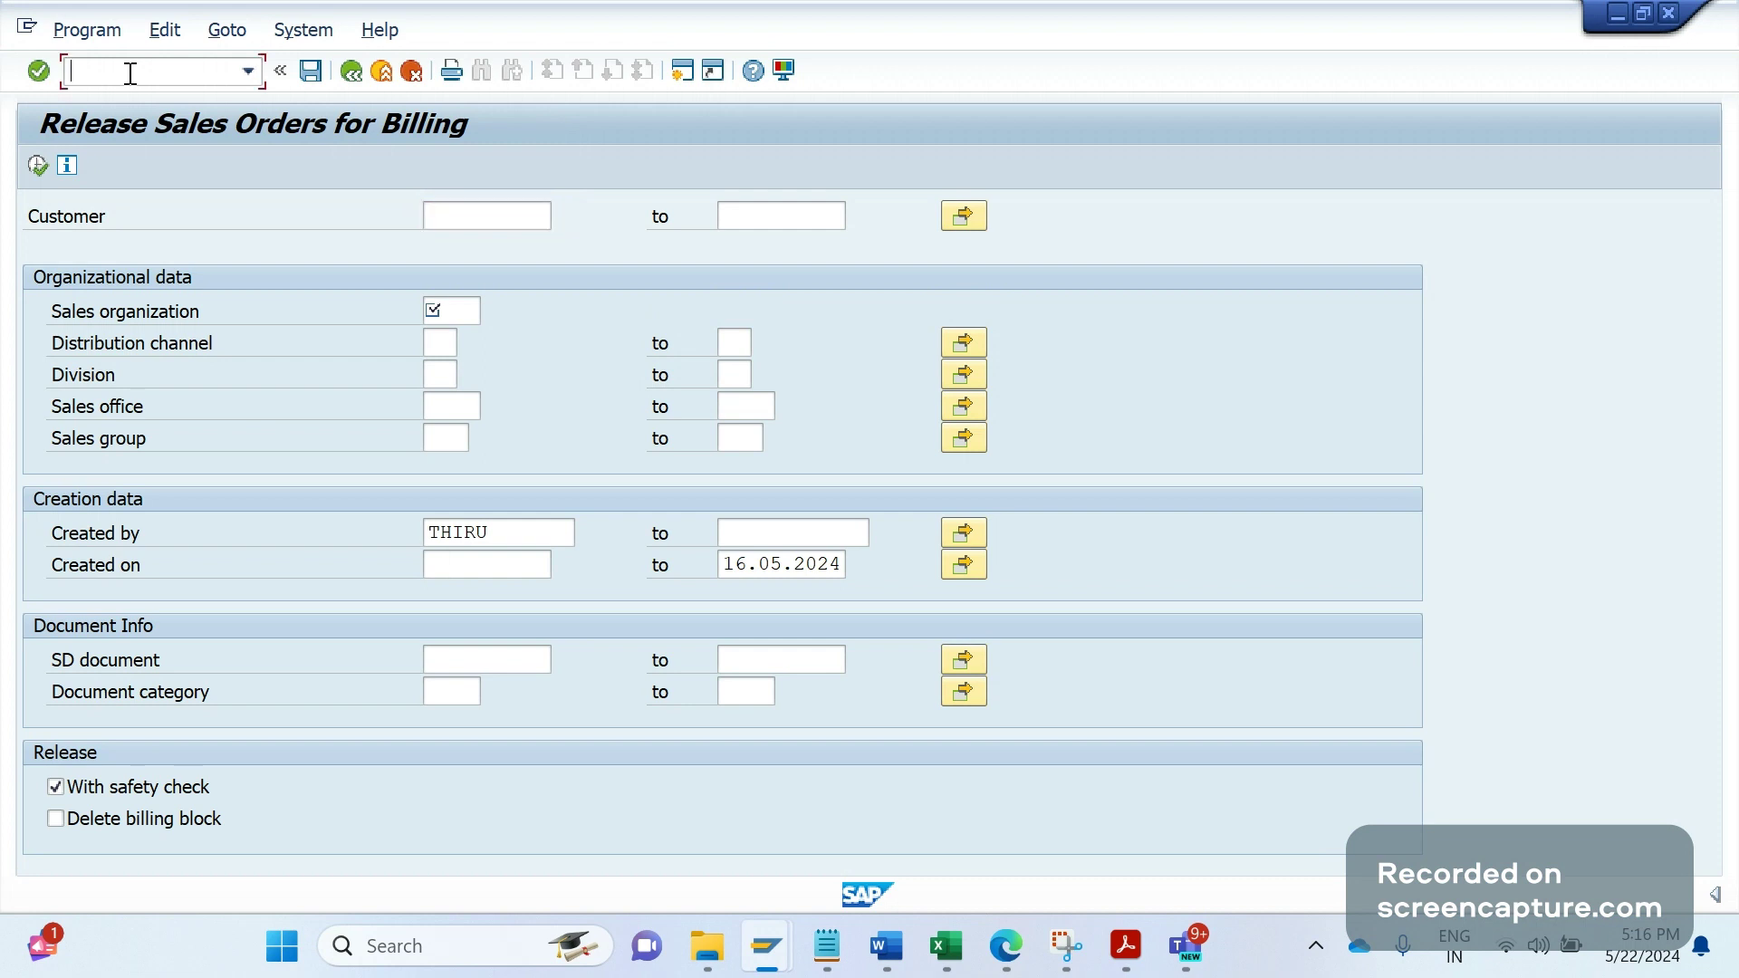
{"action": "type", "text": "/nv.14"}
{"action": "key", "text": "Return"}
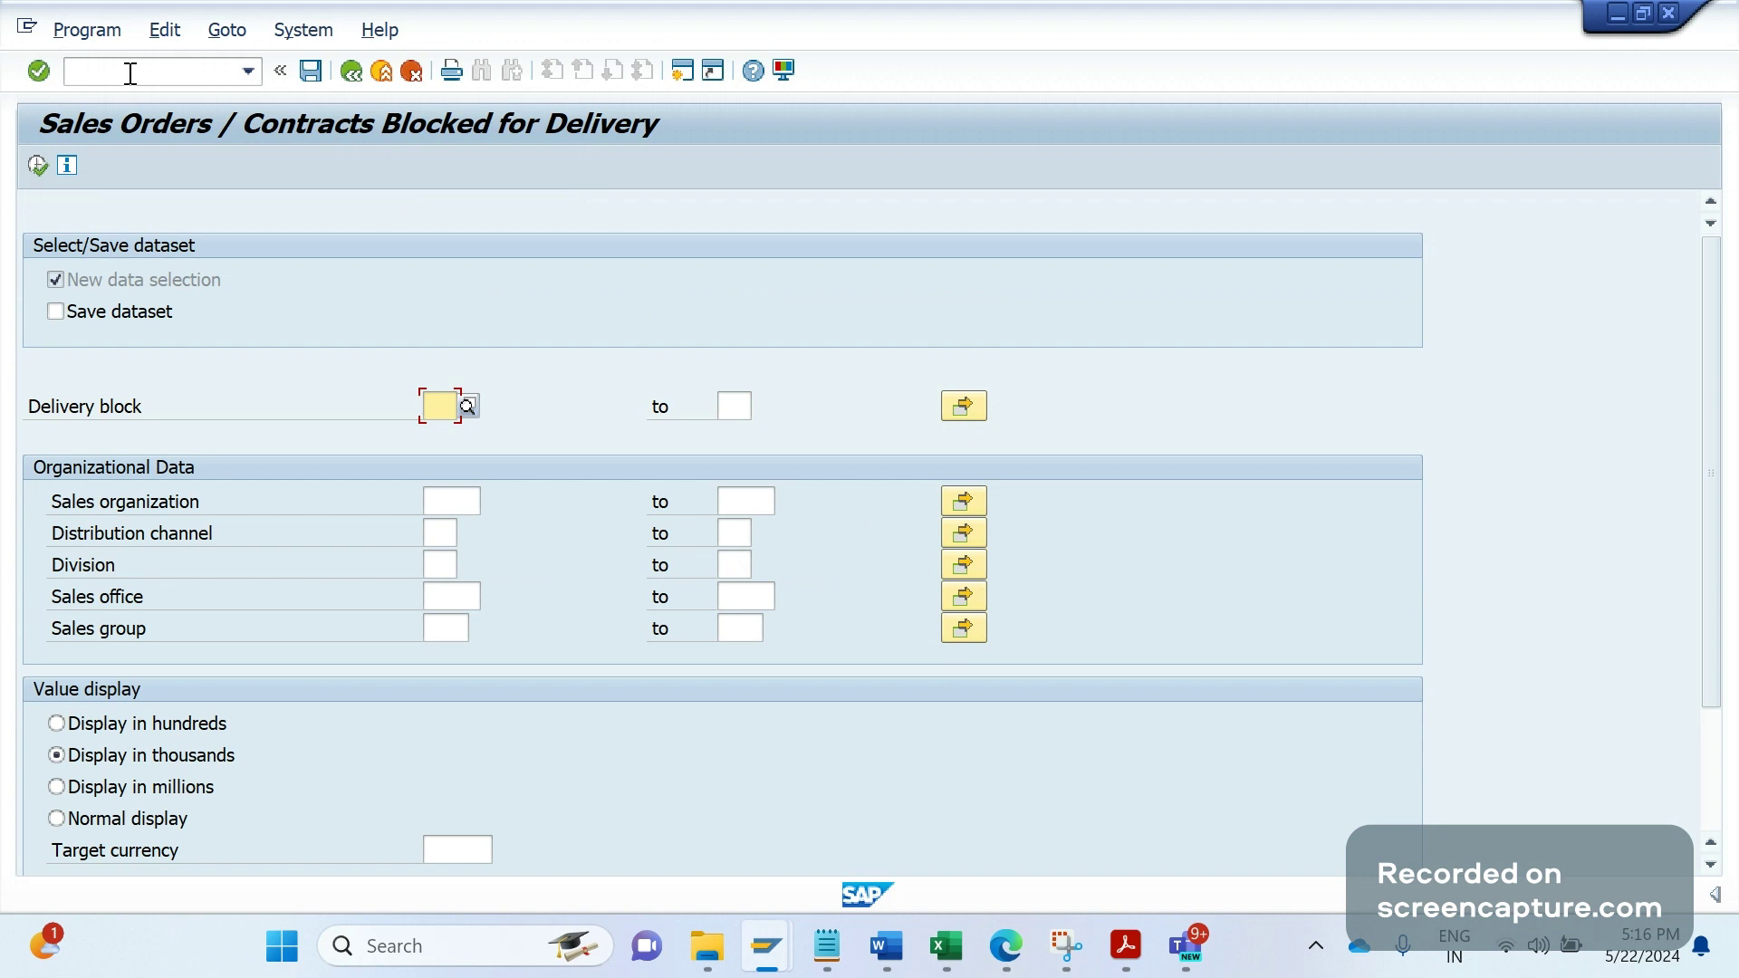
Step: Launch the Maintain Billing Due List transaction with /nvf04
{"action": "left_click", "coordinate": [130, 73]}
{"action": "type", "text": "/nvf0"}
{"action": "key", "text": "Return"}
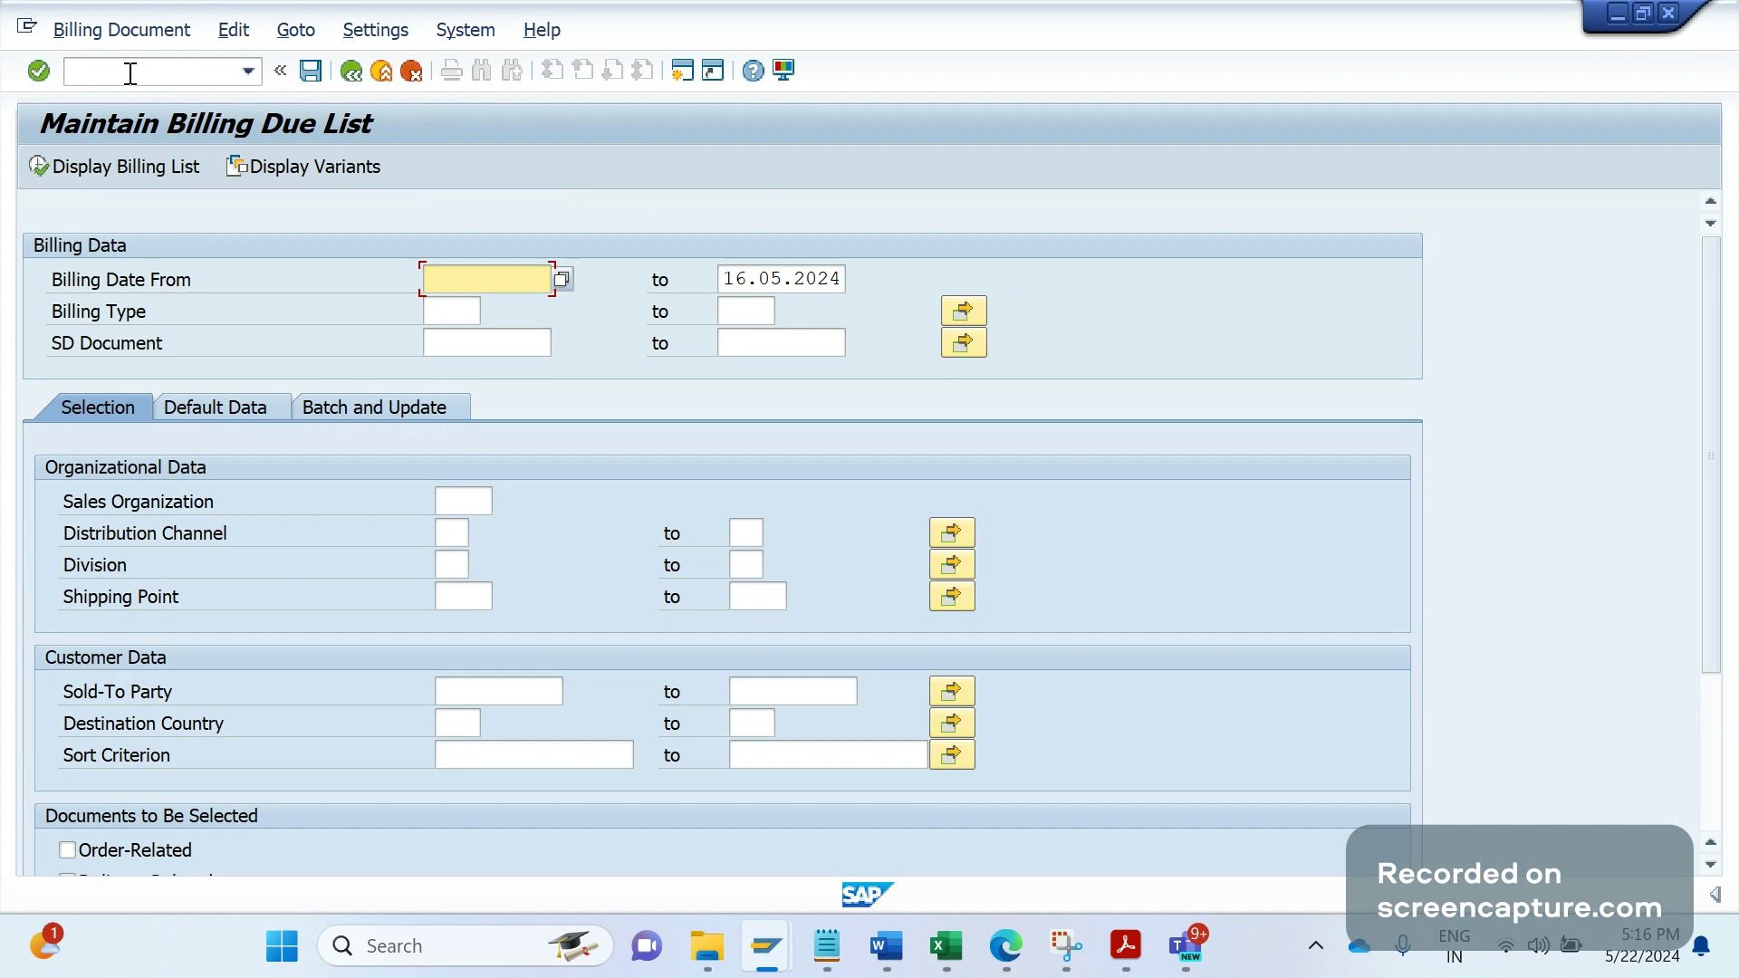
Step: Start the sales and purchase order delivery worklist with /nvl04
{"action": "left_click", "coordinate": [130, 74]}
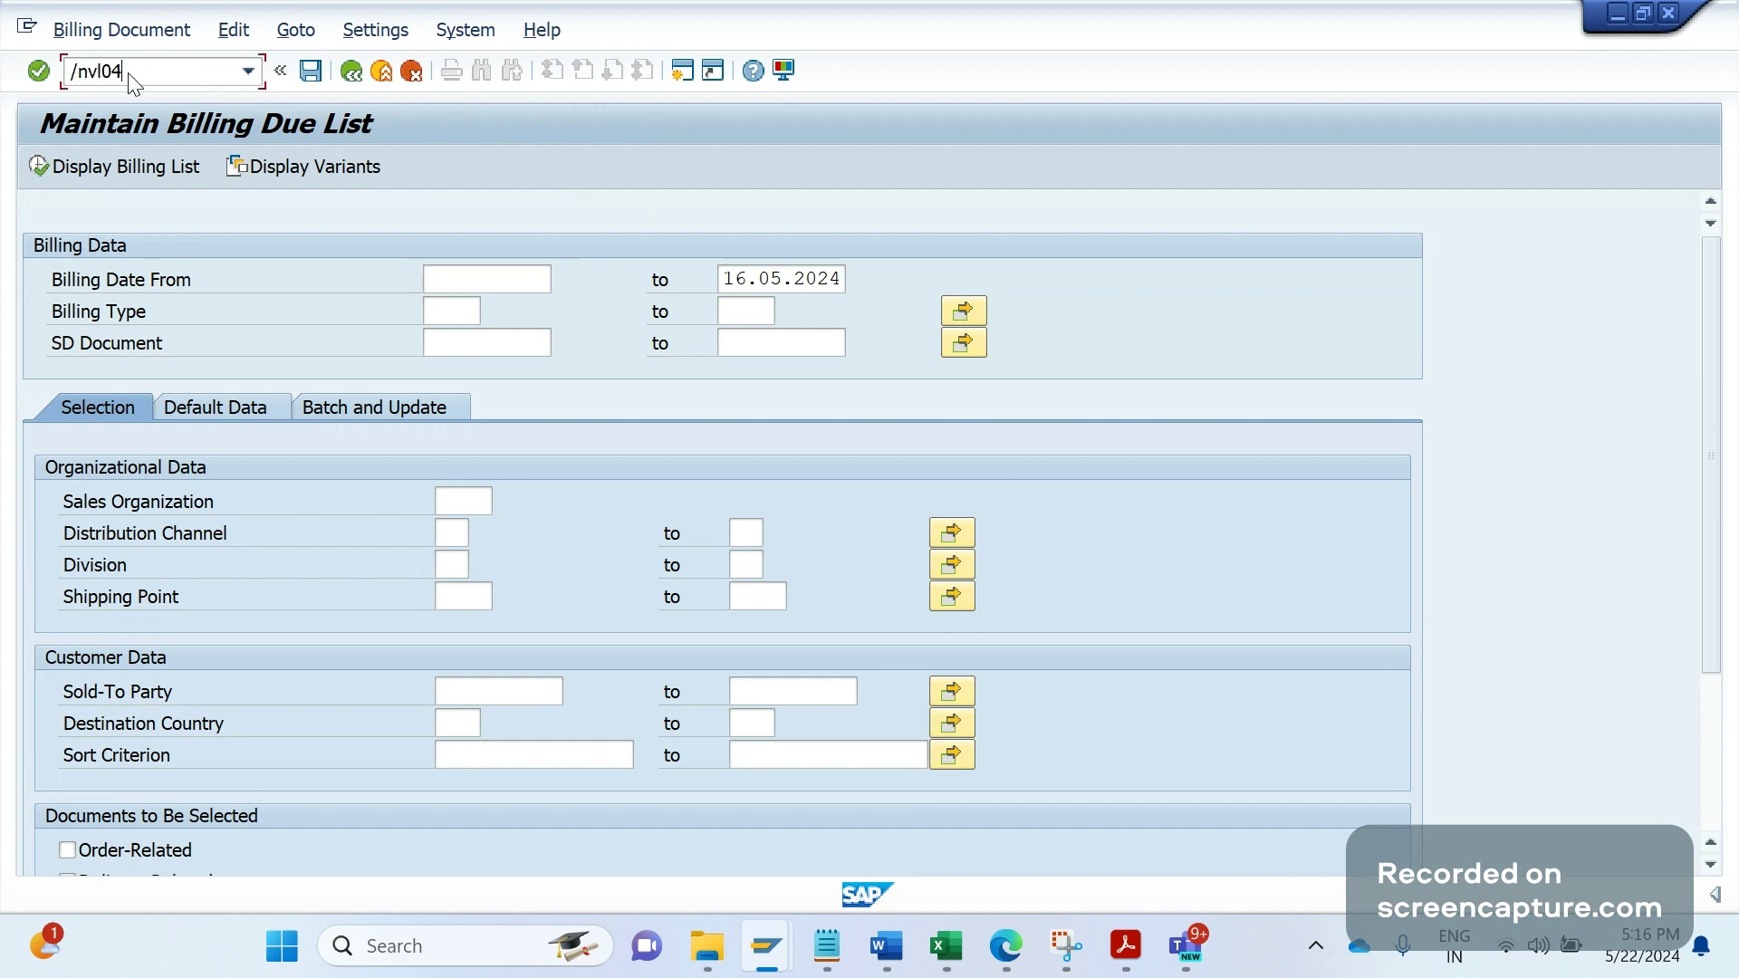
{"action": "key", "text": "Return"}
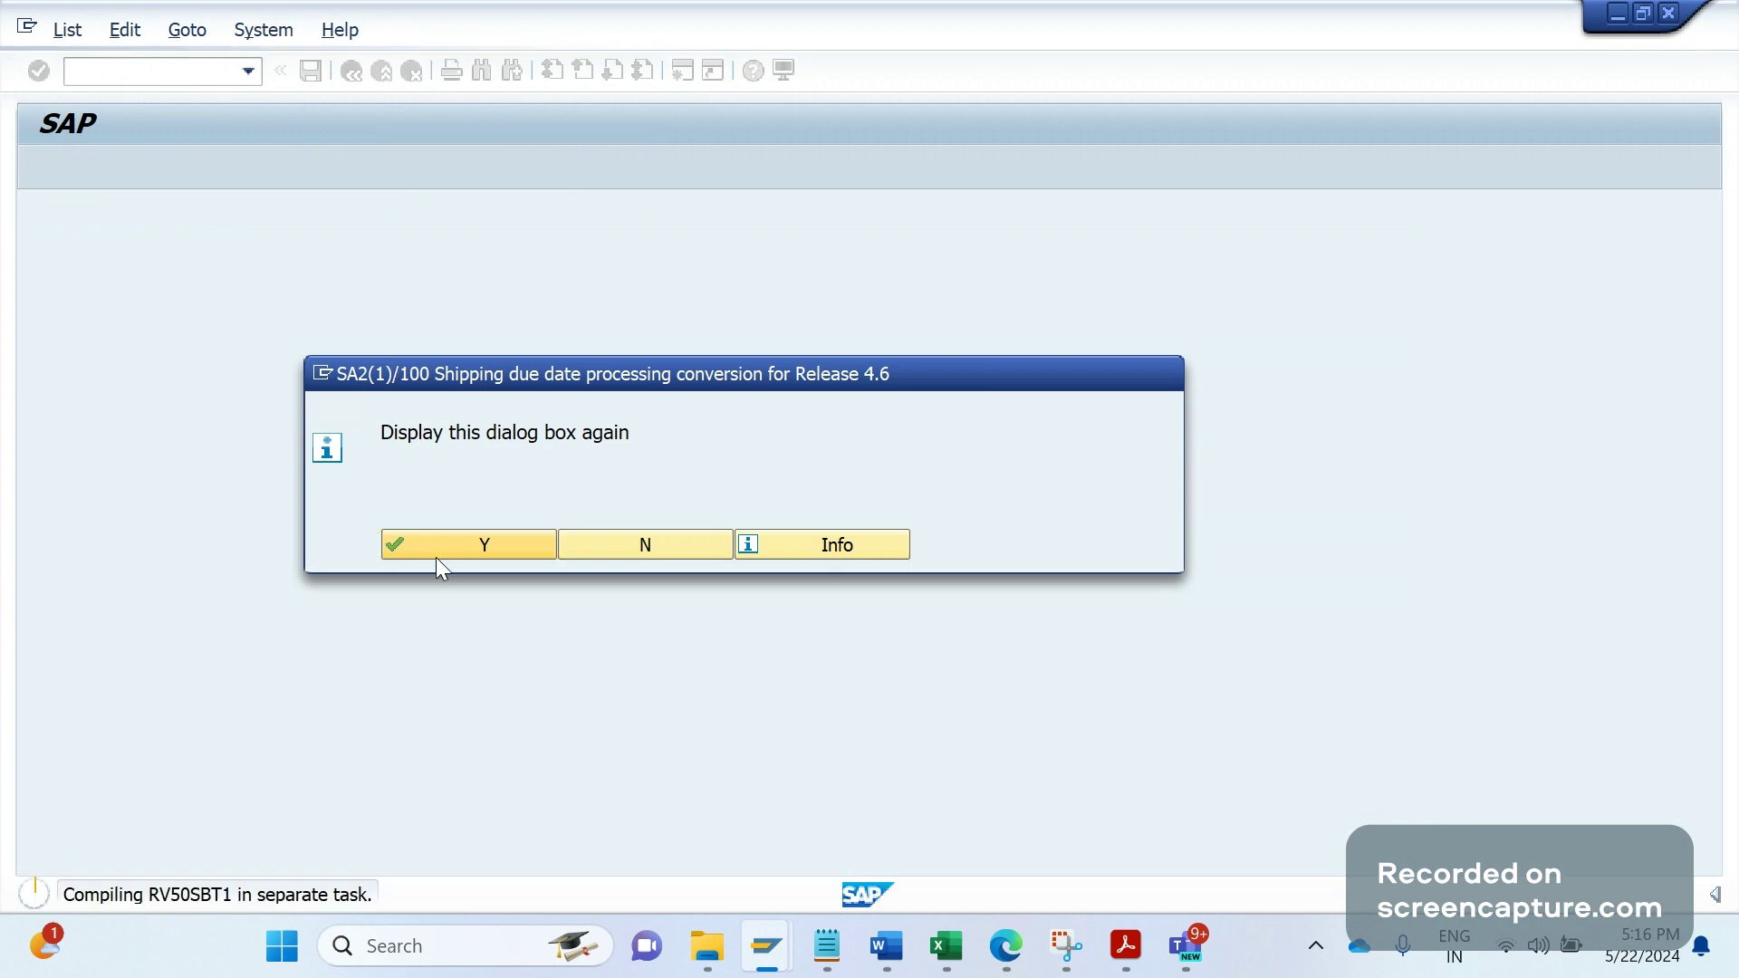
Step: Acknowledge the Release 4.6 conversion notice to continue to the VL04 selection screen
{"action": "left_click", "coordinate": [436, 556]}
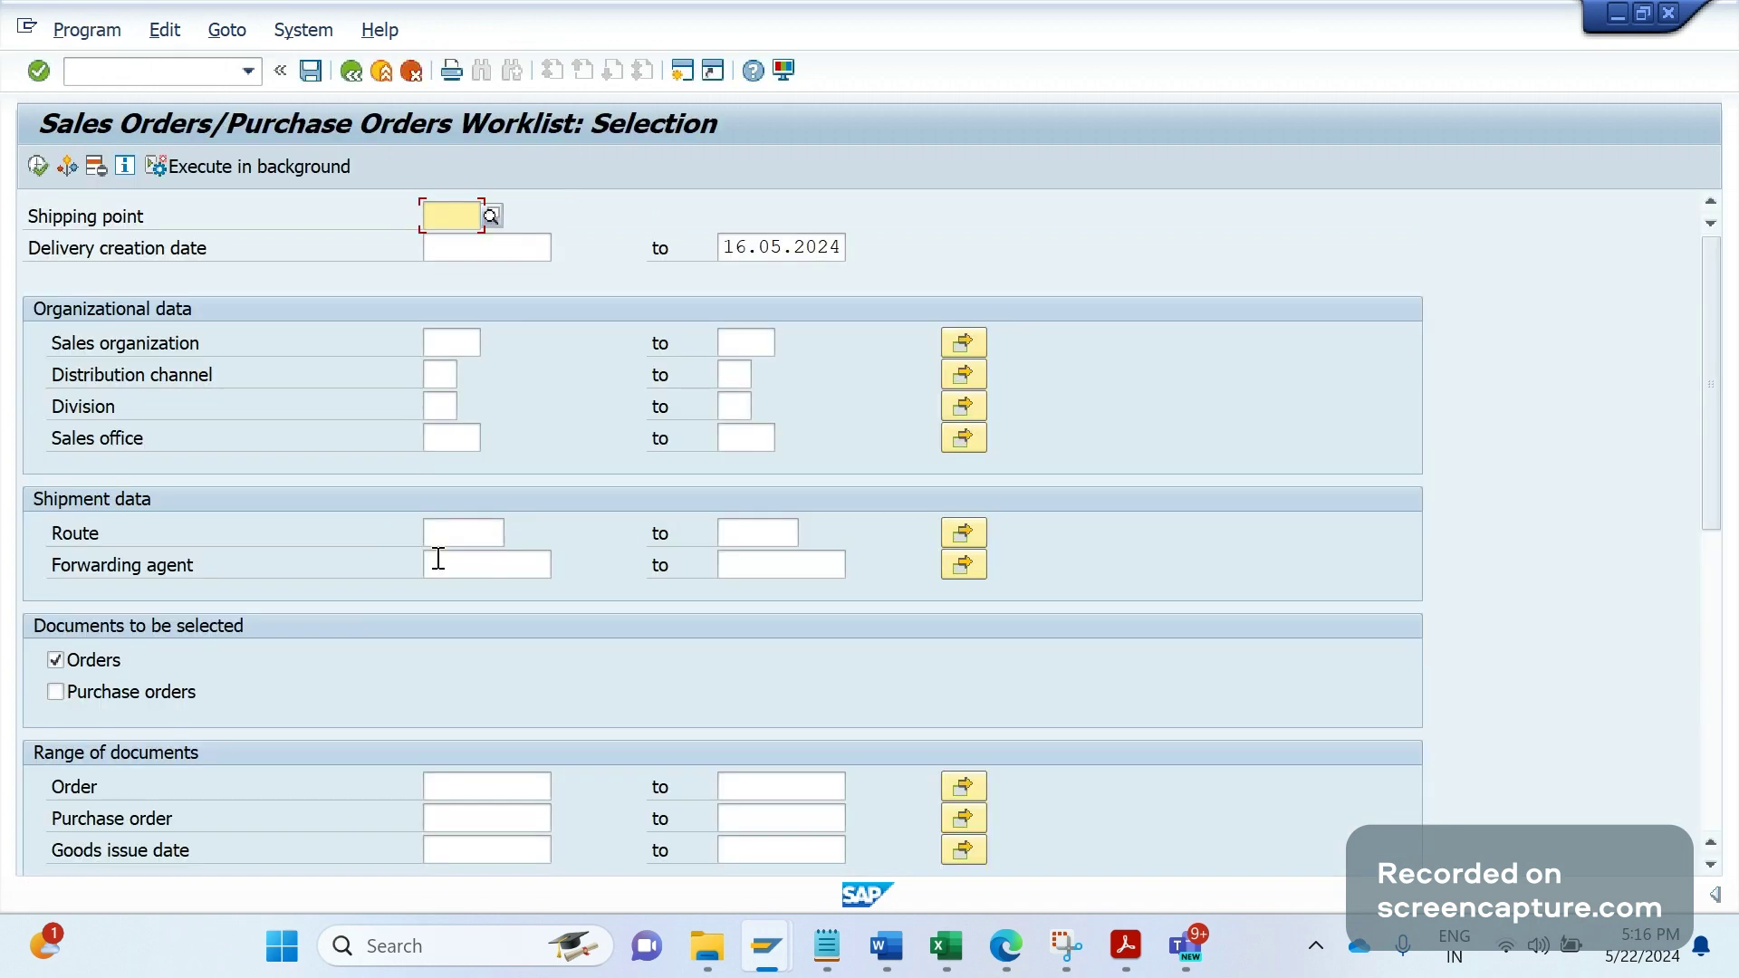